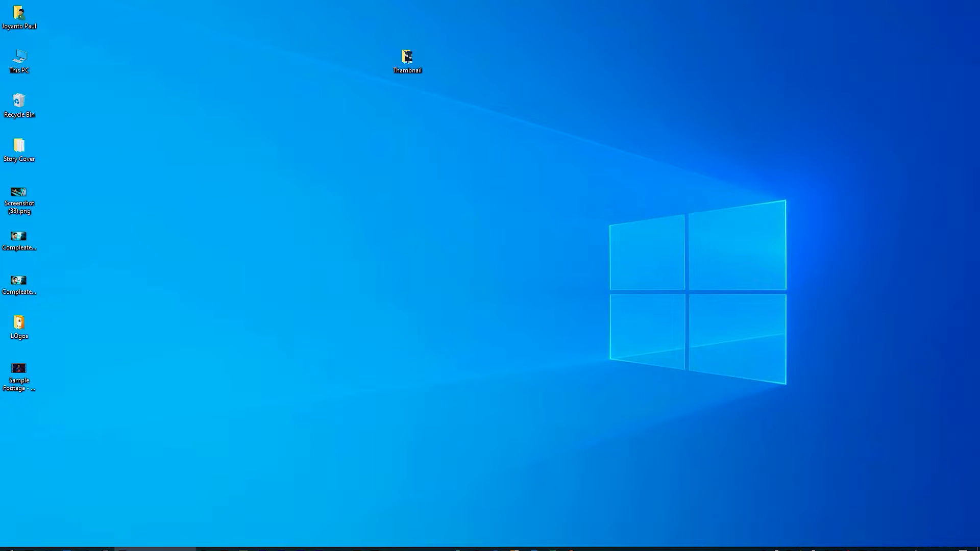
Step: Bring the Photoshop window with the blank 2000 × 2000 px document to the front
left_click(153, 549)
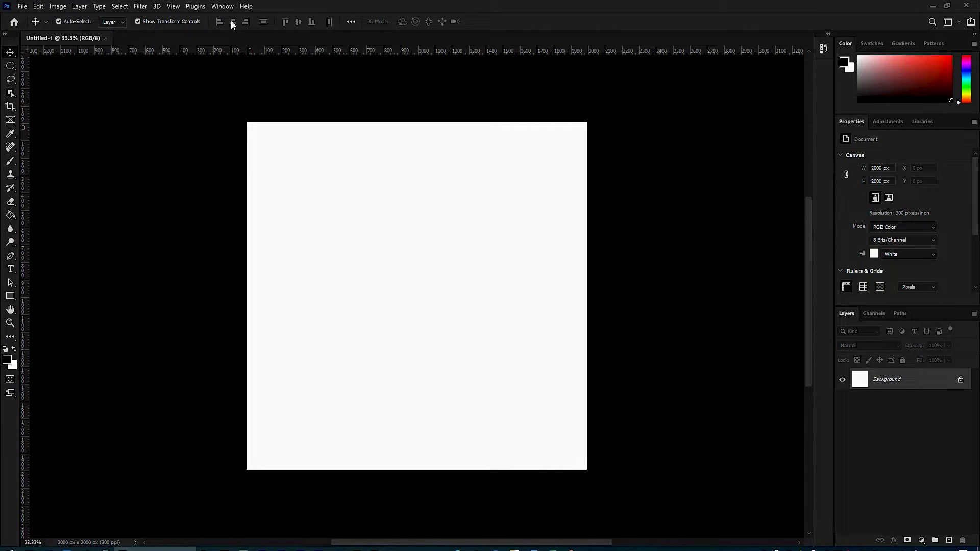
Step: Switch to the Essentials (Default) workspace, reset it, and show the toolbar in two columns
left_click(223, 7)
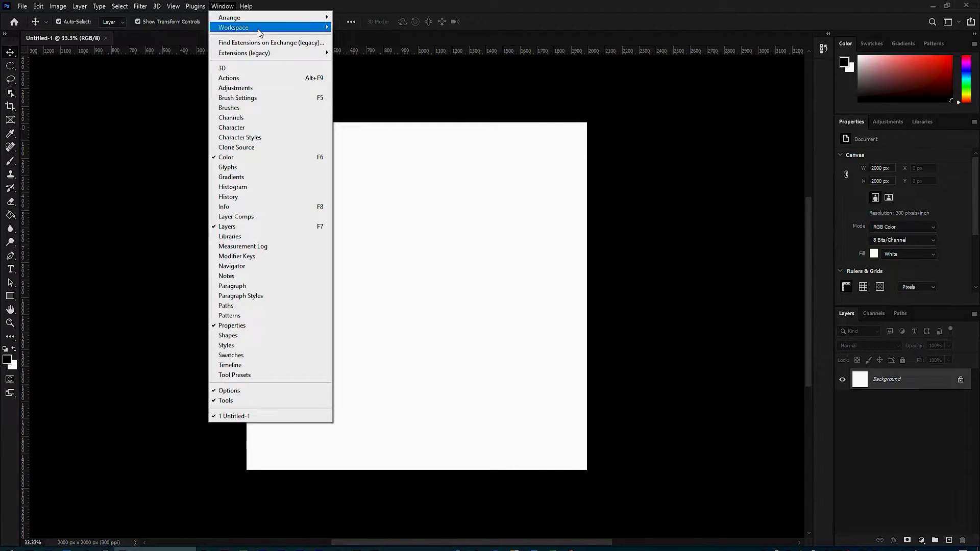
mouse_move(234, 28)
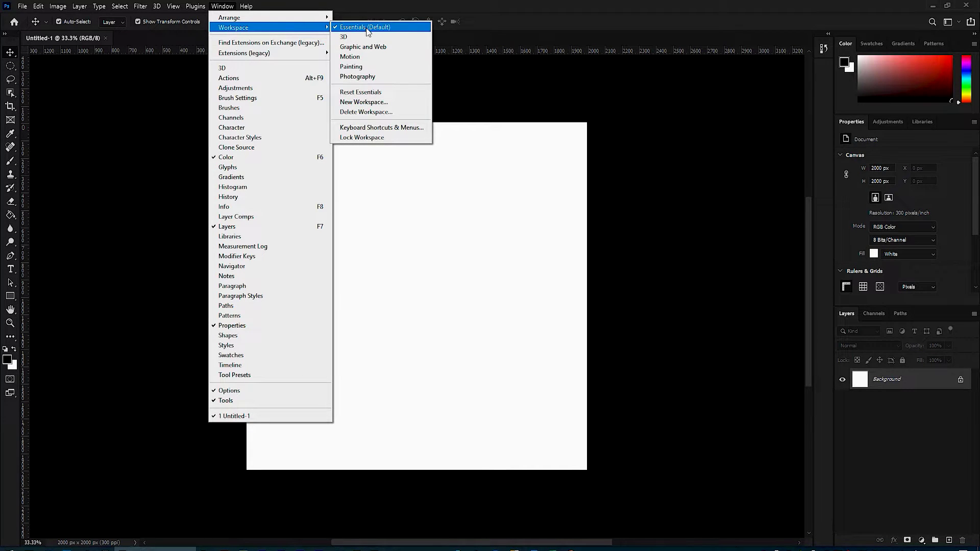
left_click(366, 28)
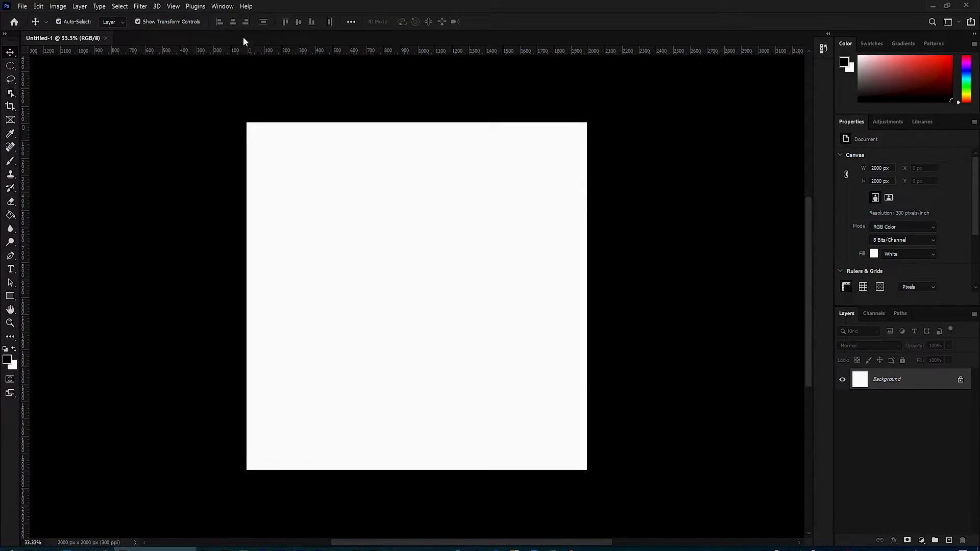
left_click(228, 6)
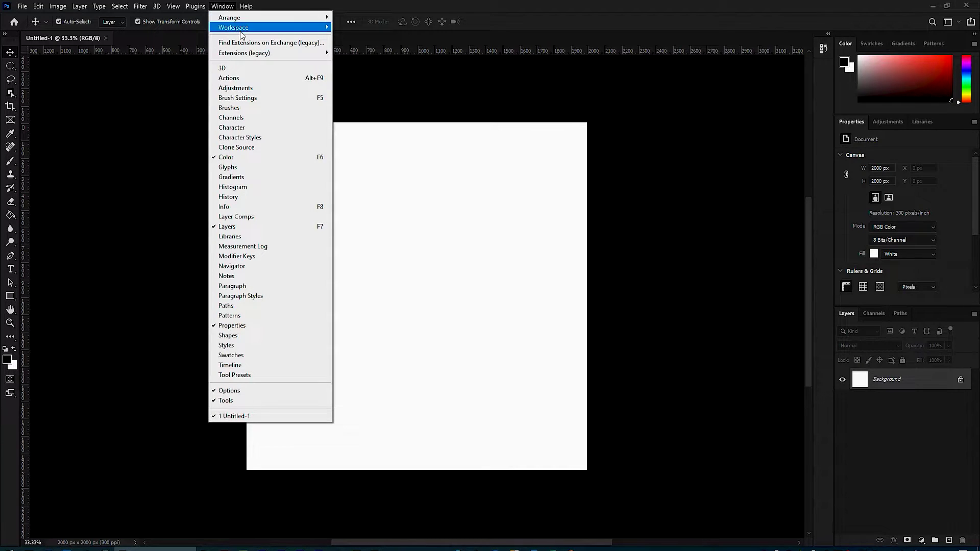
mouse_move(234, 27)
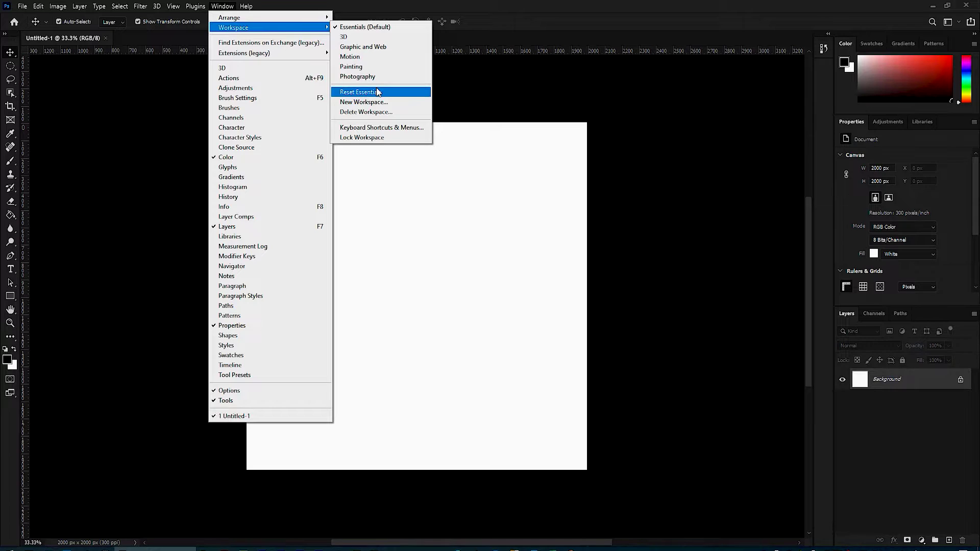
left_click(377, 91)
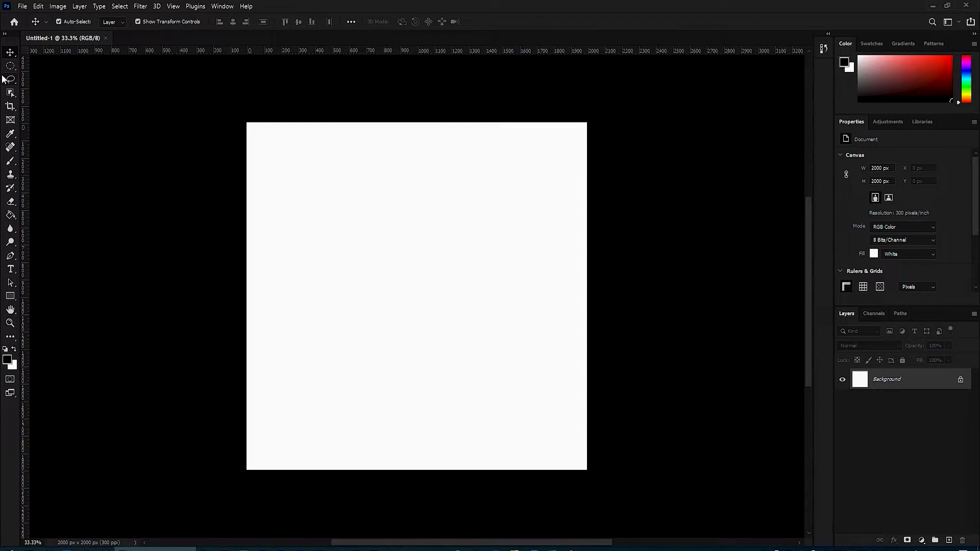
left_click(5, 34)
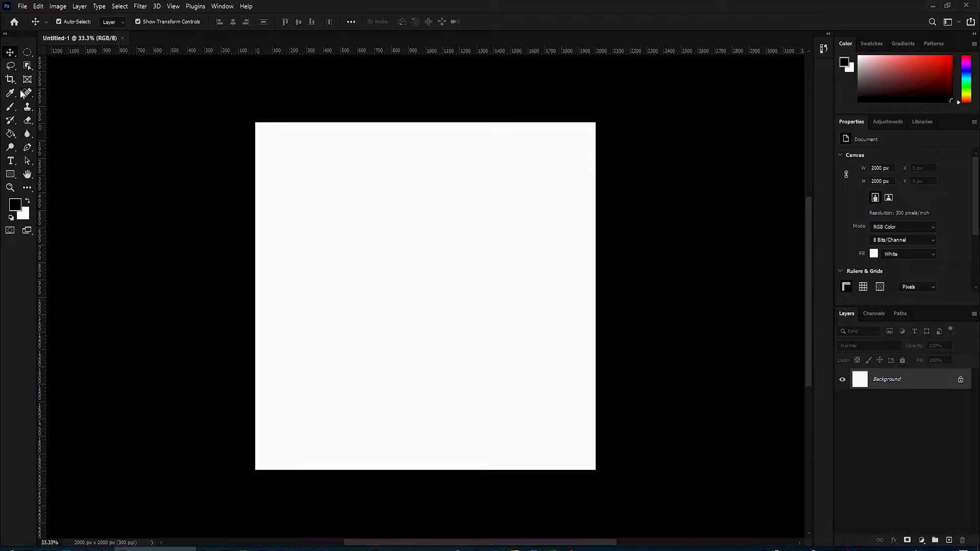
Step: Browse the Move/Artboard flyout, try the Artboard tool, and return to the Move tool
right_click(9, 54)
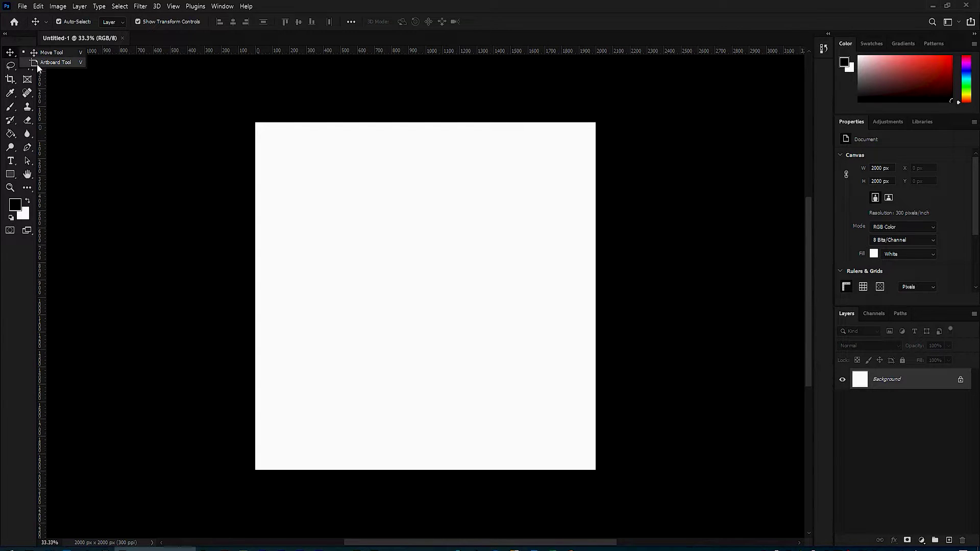
left_click(329, 195)
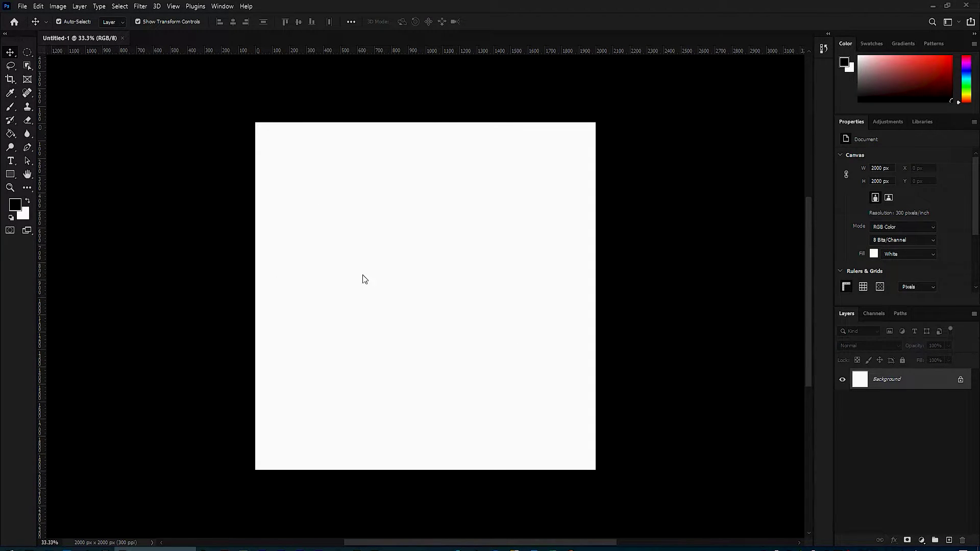
key("shift+v")
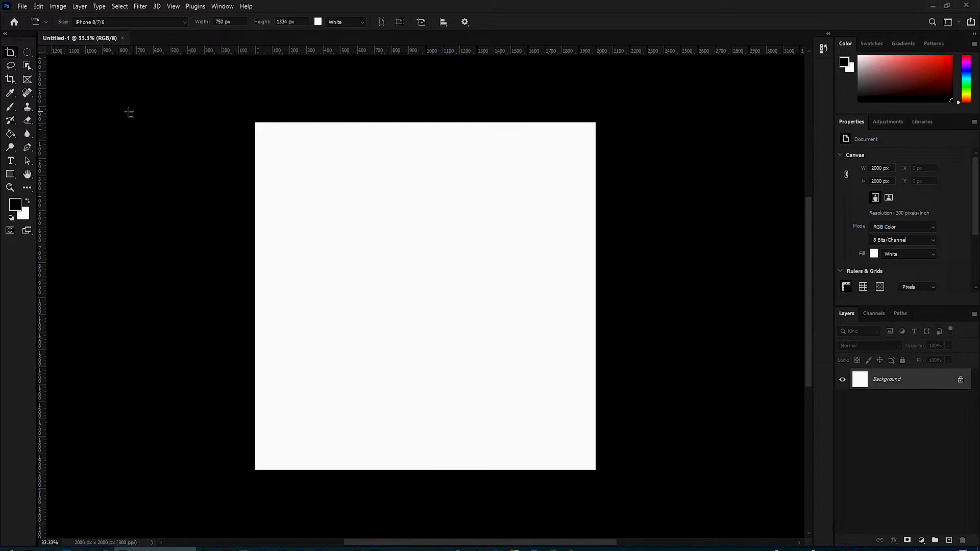
right_click(12, 57)
left_click(46, 53)
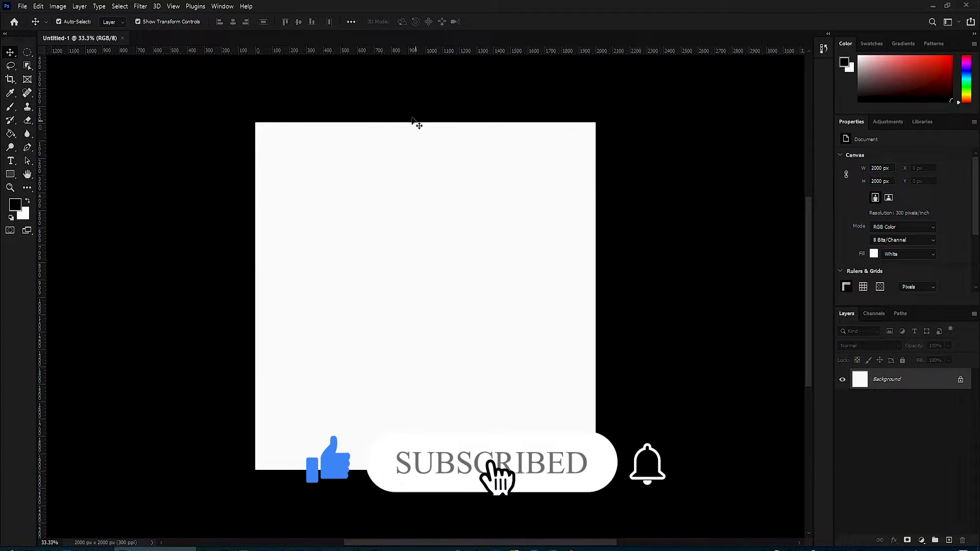
Step: Browse the Marquee and Lasso flyouts, ending on Object Selection with its variants listed
left_click(28, 51)
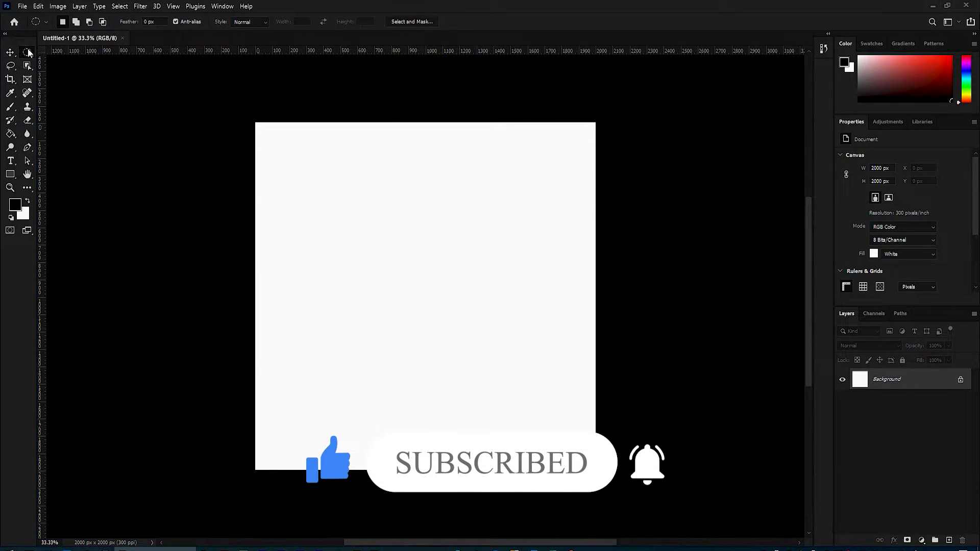
right_click(27, 52)
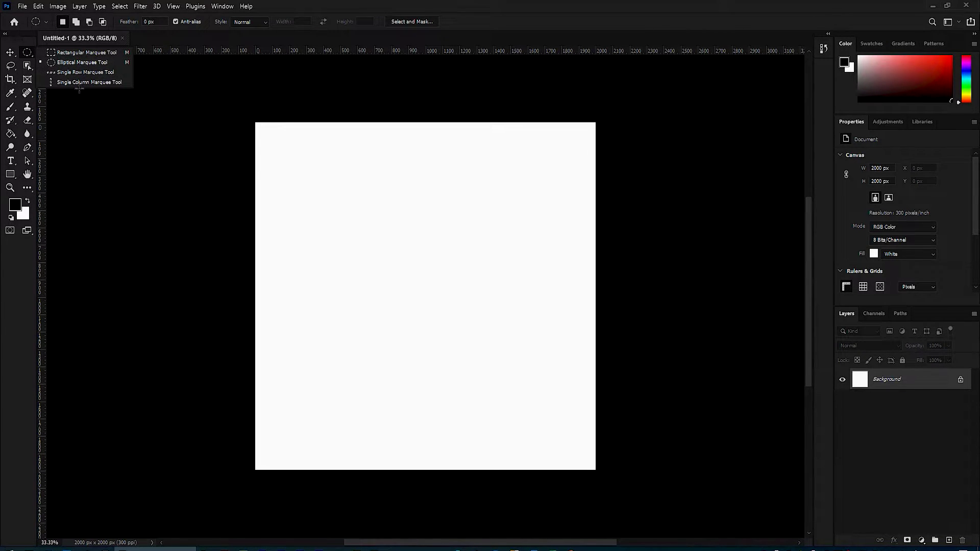
left_click(10, 66)
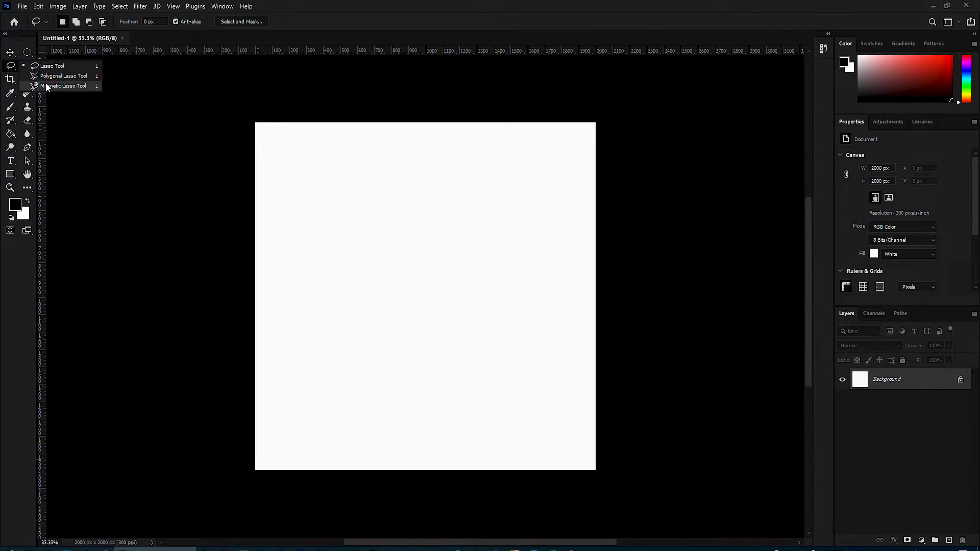
key("Escape")
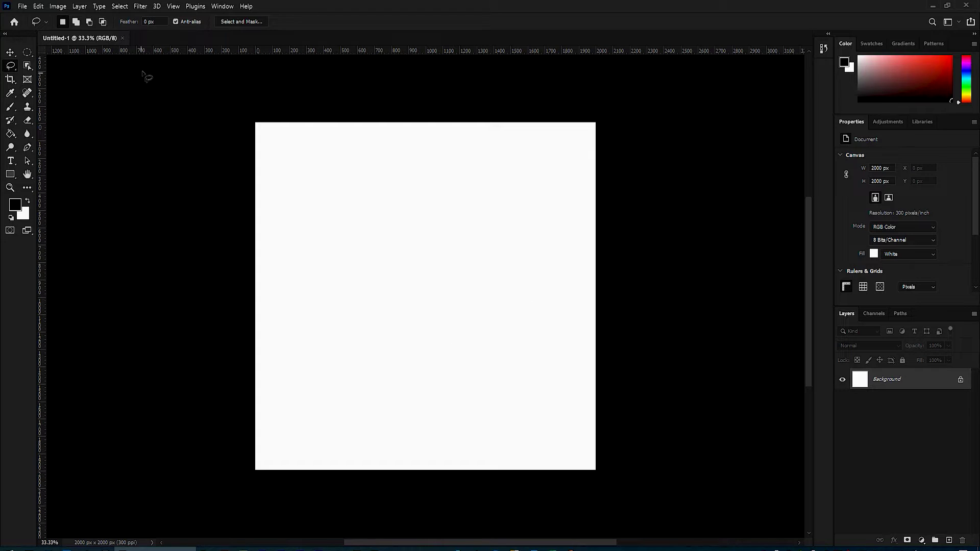
left_click(28, 67)
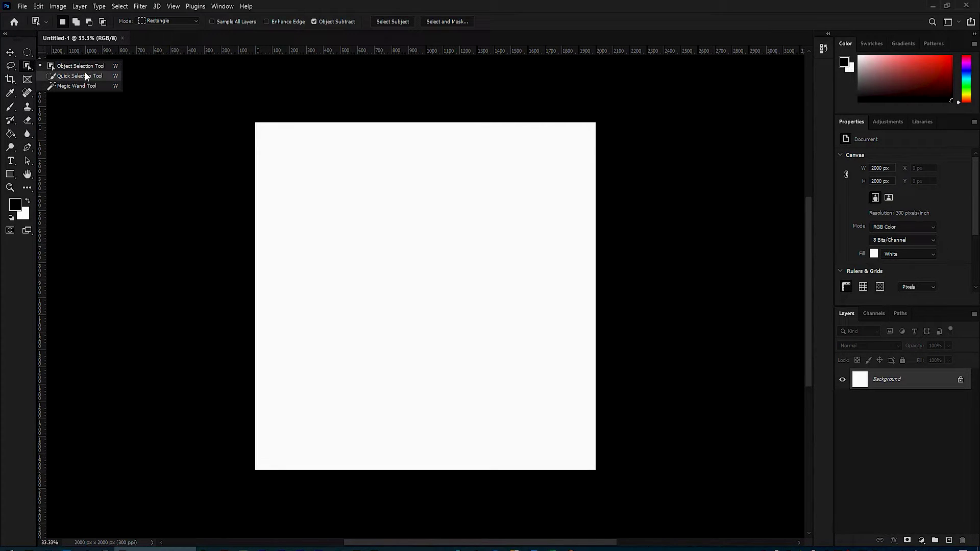
Step: Try the Eyedropper, Paint Bucket, Pen and Dodge tools, finishing on the Frame tool
left_click(62, 69)
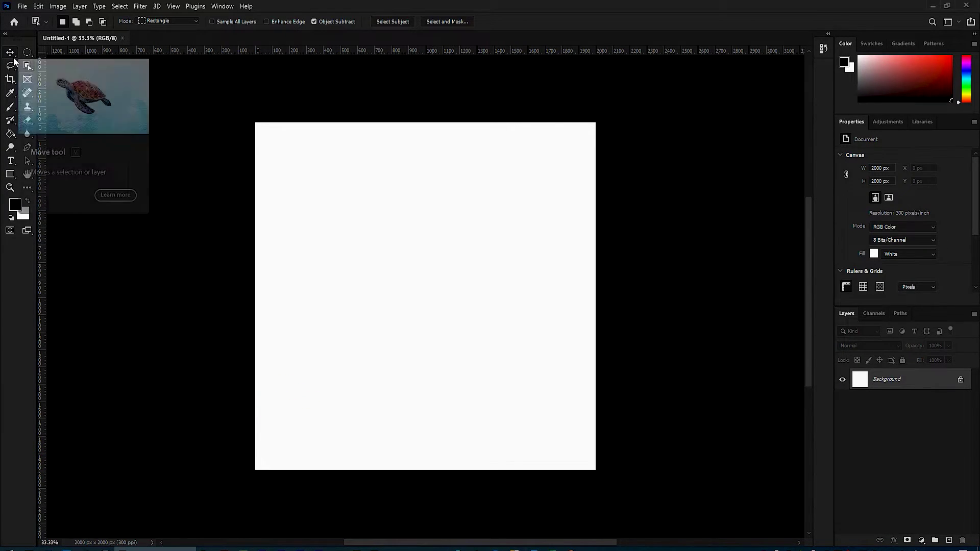
left_click(10, 93)
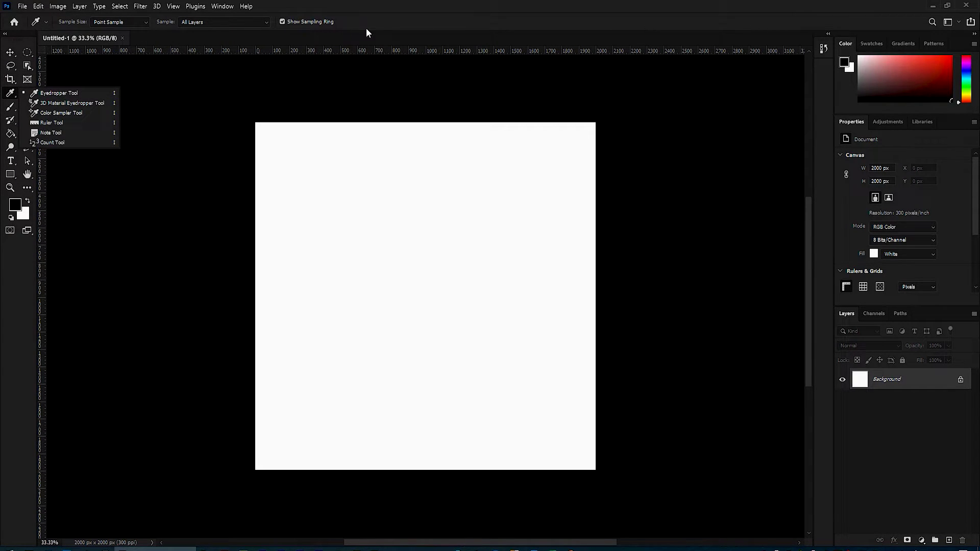
left_click(10, 134)
left_click(10, 149)
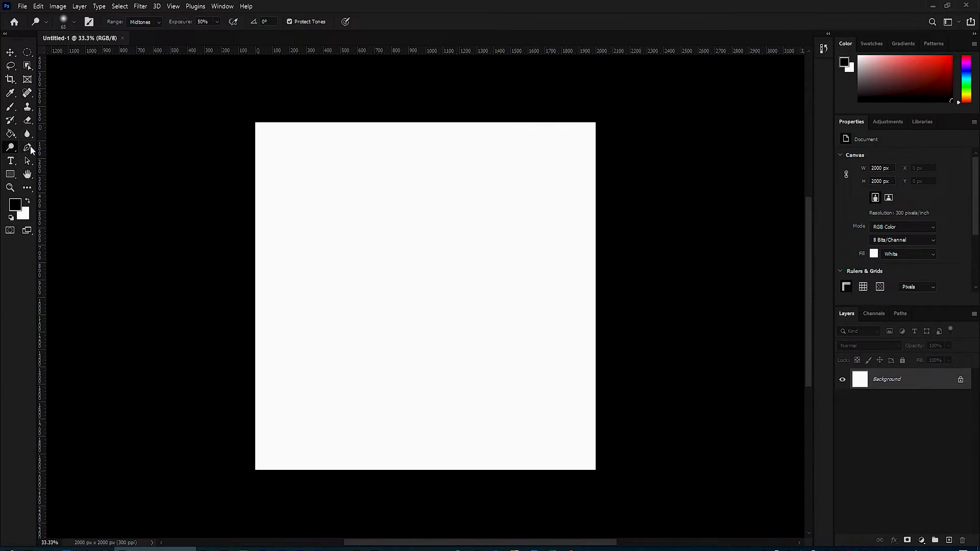
left_click(28, 147)
left_click(24, 81)
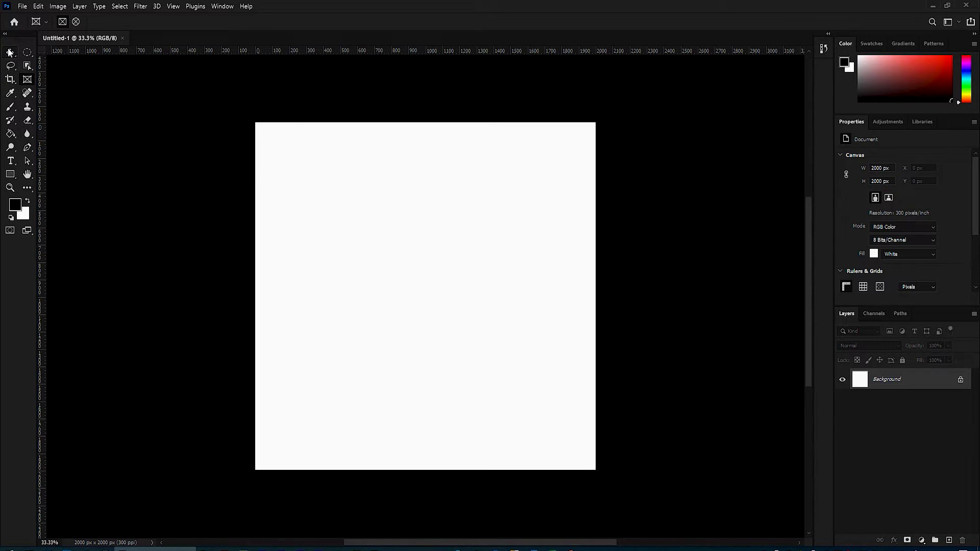
Step: Select the Horizontal Type tool and review its Arial Bold, 30 pt font options
left_click(10, 52)
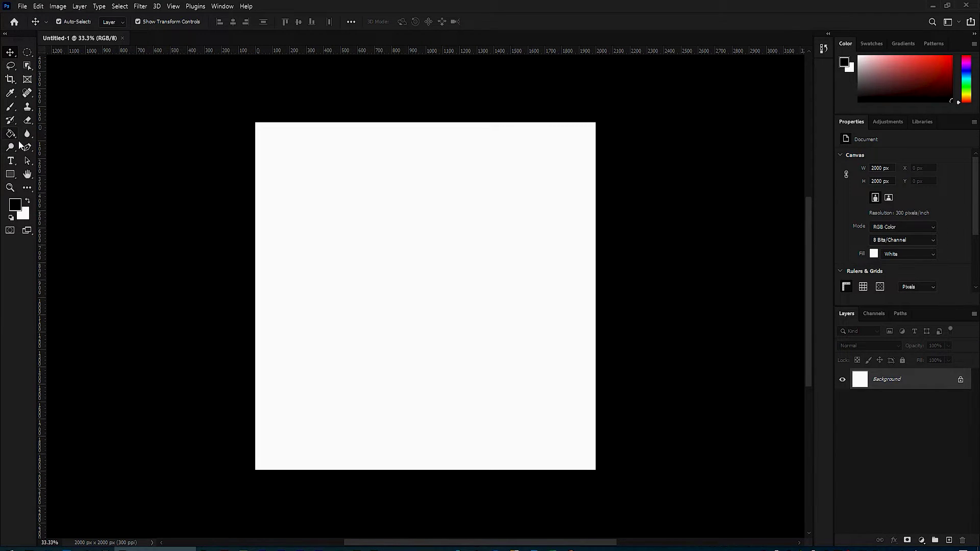
left_click(11, 162)
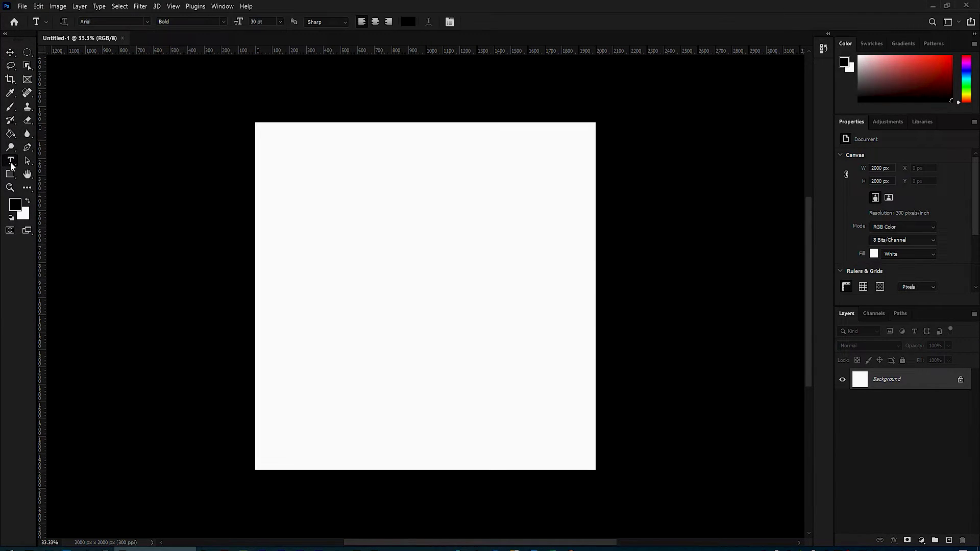
left_click(122, 21)
left_click(196, 20)
left_click(224, 22)
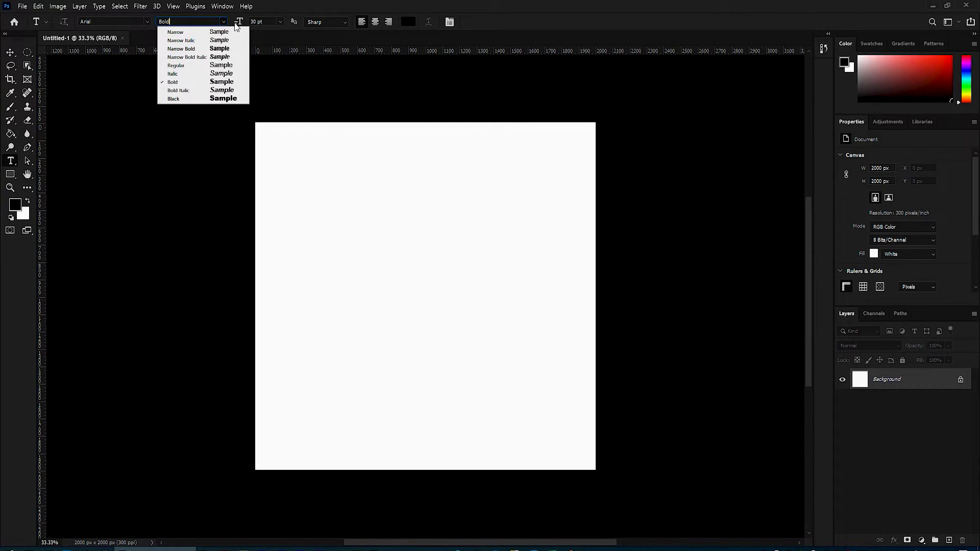
key("Escape")
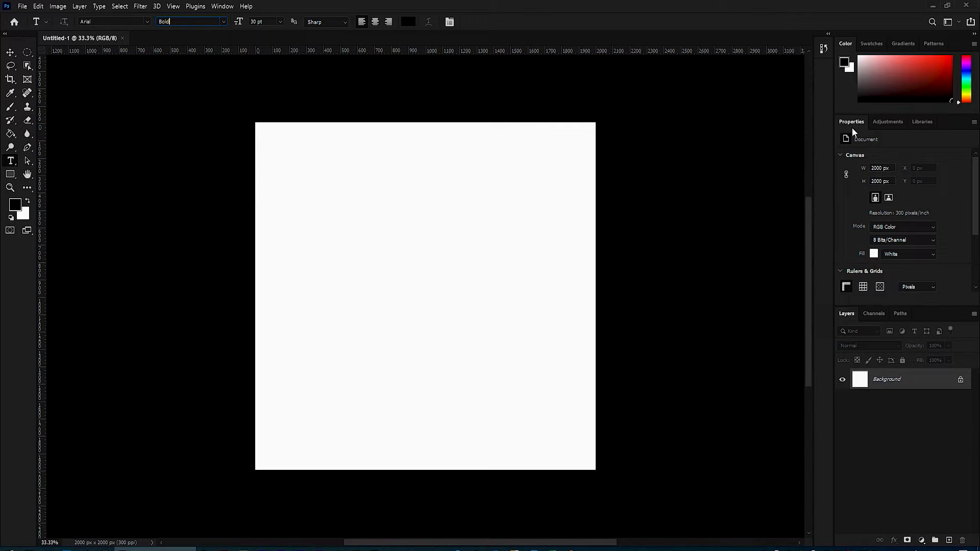
Step: Show the Adjustments panel, make the Layers panel taller, and glance at the Paths tab
left_click(894, 124)
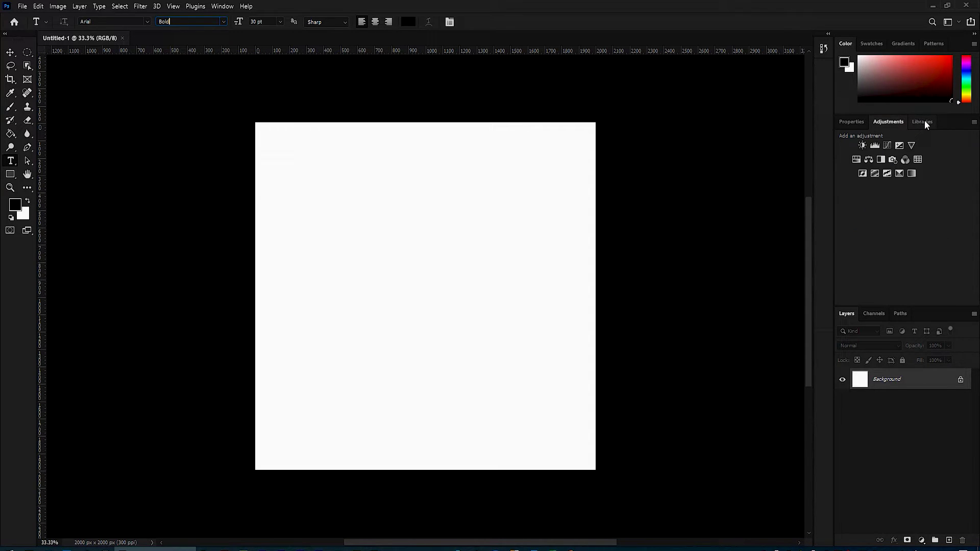
left_click(928, 123)
left_click(885, 121)
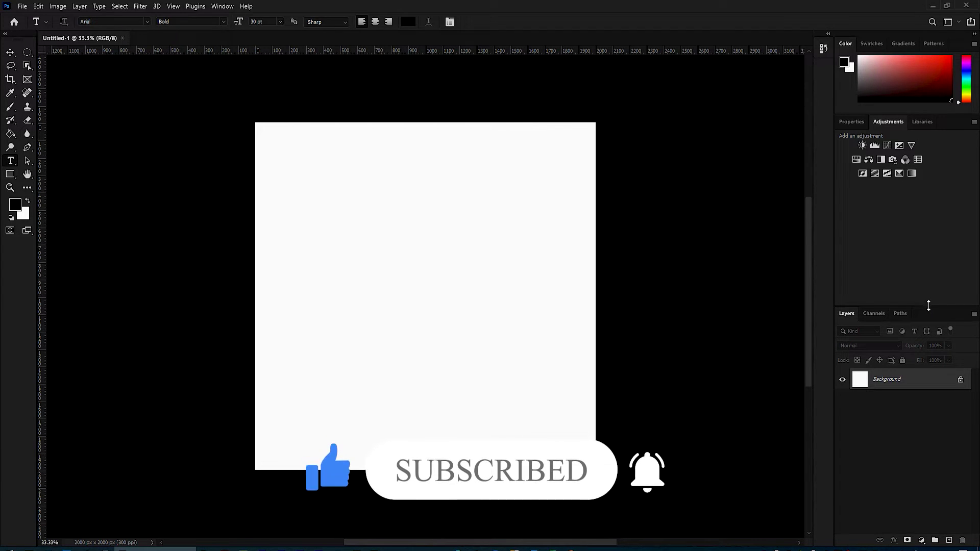
left_click_drag(929, 305, 947, 221)
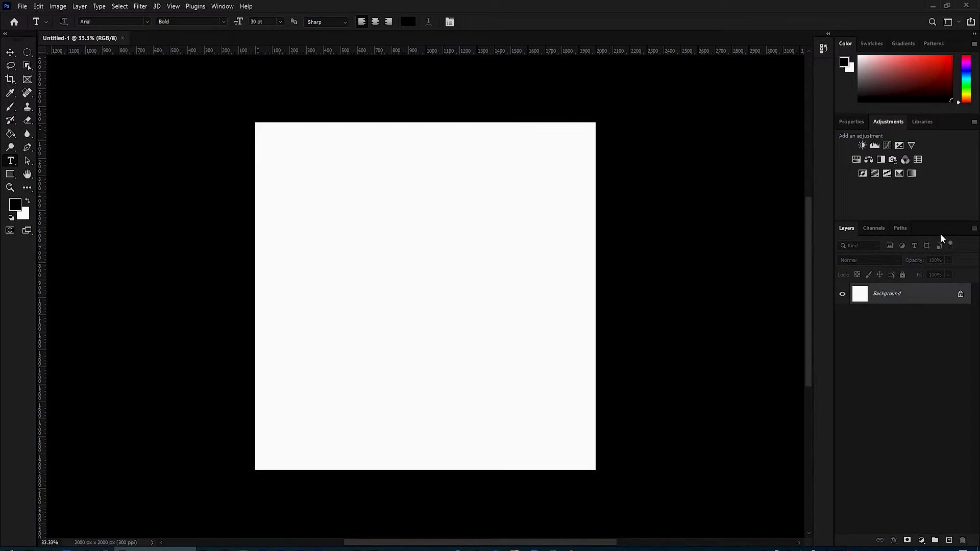
left_click(875, 231)
left_click(850, 229)
Step: Browse the File, View, Select and Filter menus, ending with the Window menu open
left_click(22, 6)
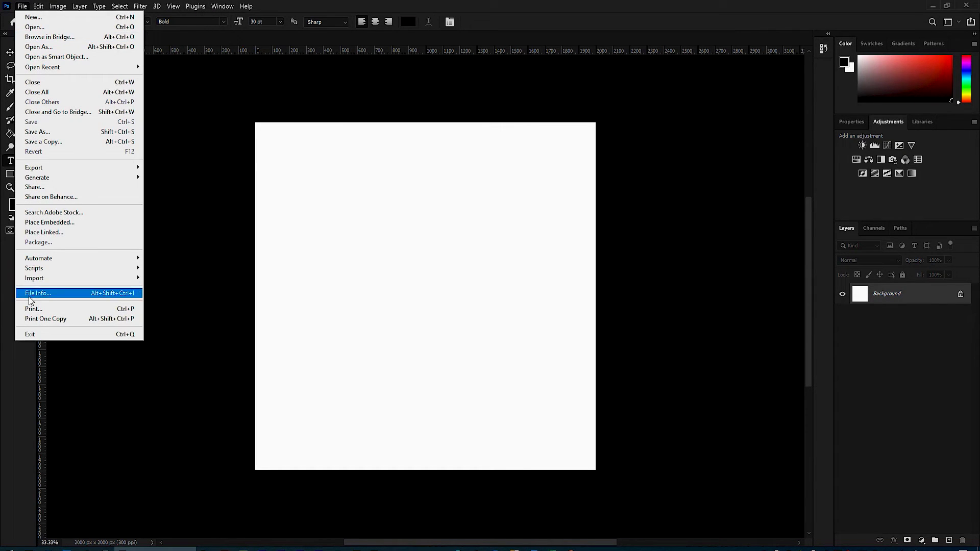
left_click(167, 5)
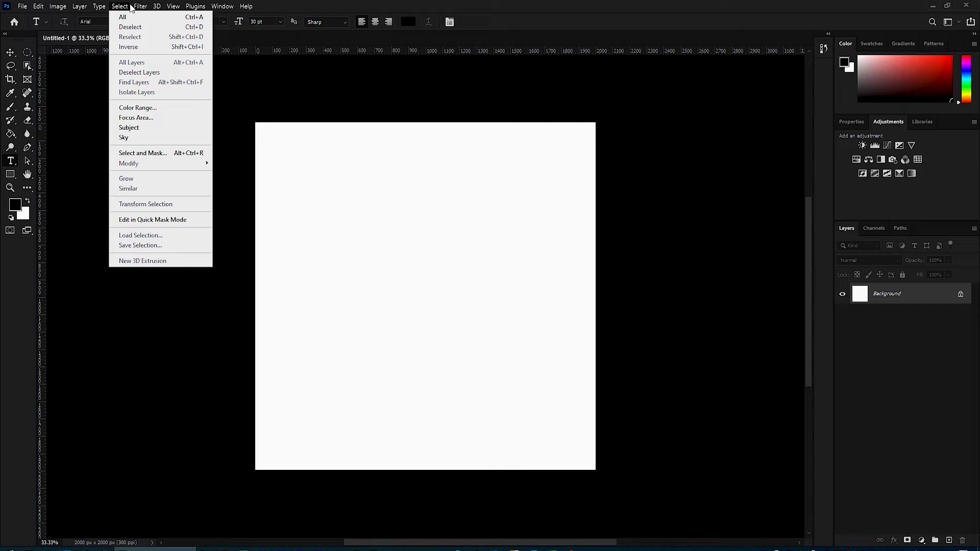
left_click(288, 5)
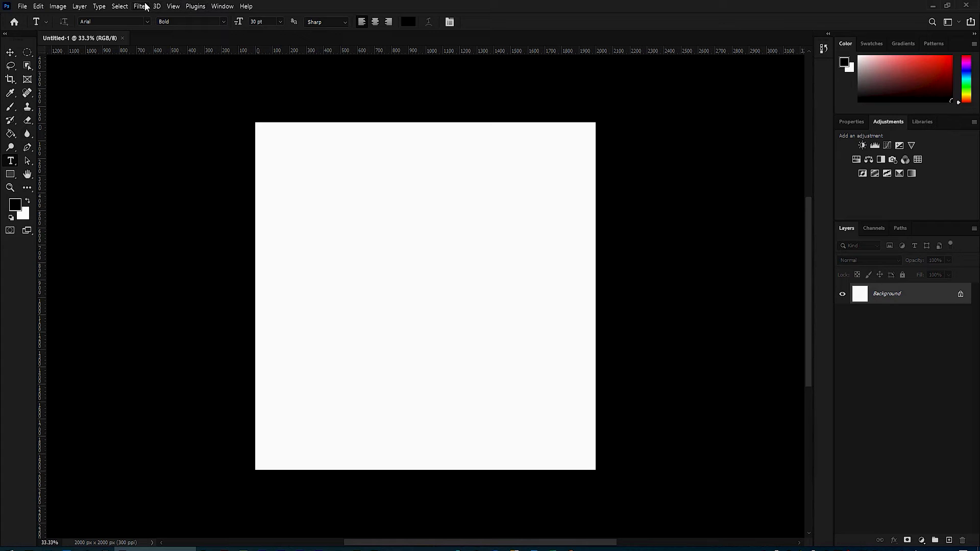
left_click(222, 6)
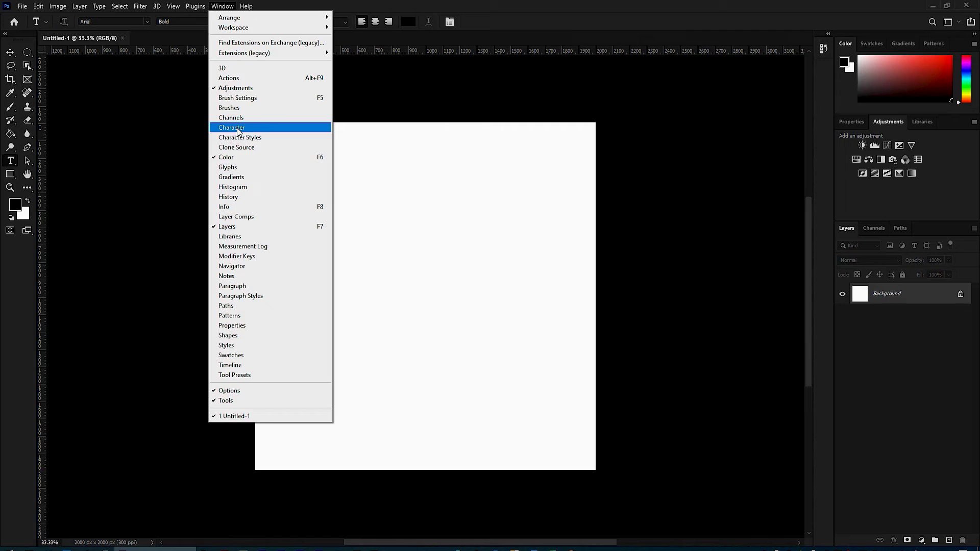
Step: Add the Character panel from the Window menu and collapse it to an icon
left_click(268, 127)
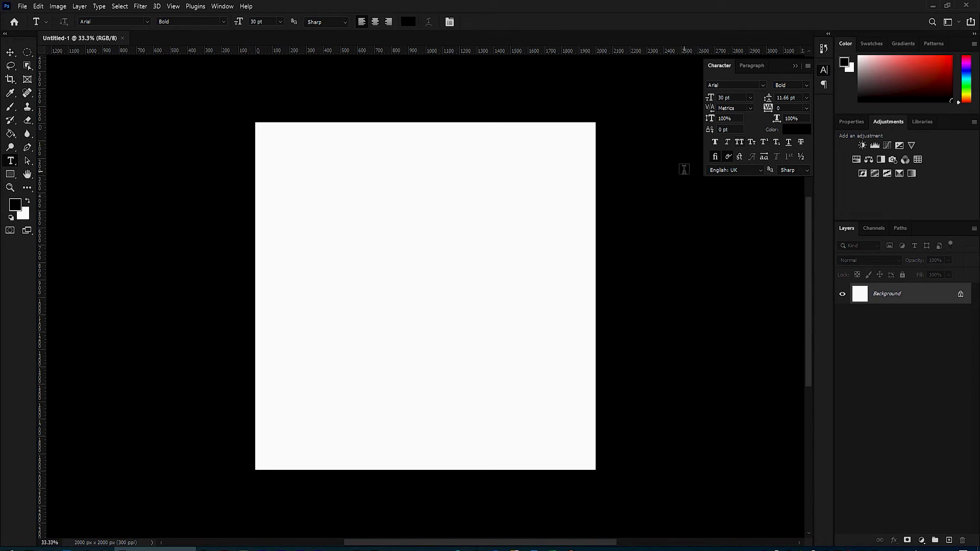
left_click(796, 66)
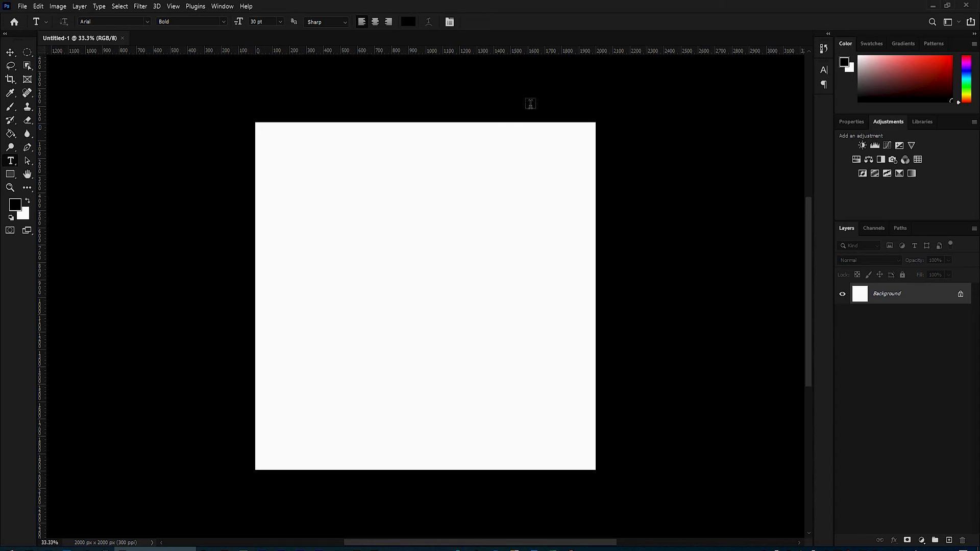